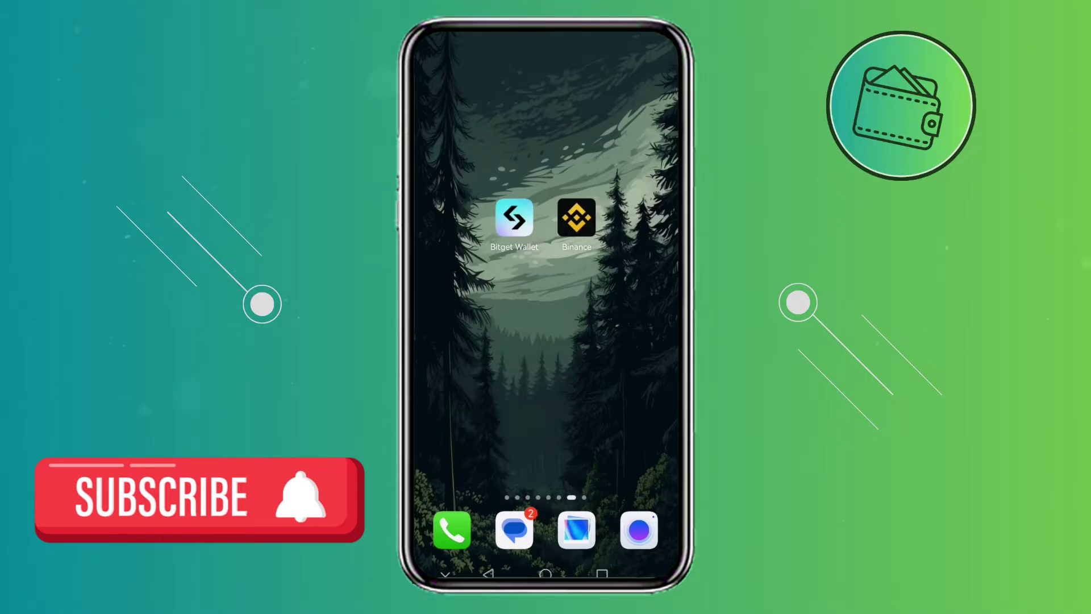
- Launch Bitget Wallet and bring up its Deposit and buy sheet from the home screen
click(544, 406)
click(515, 218)
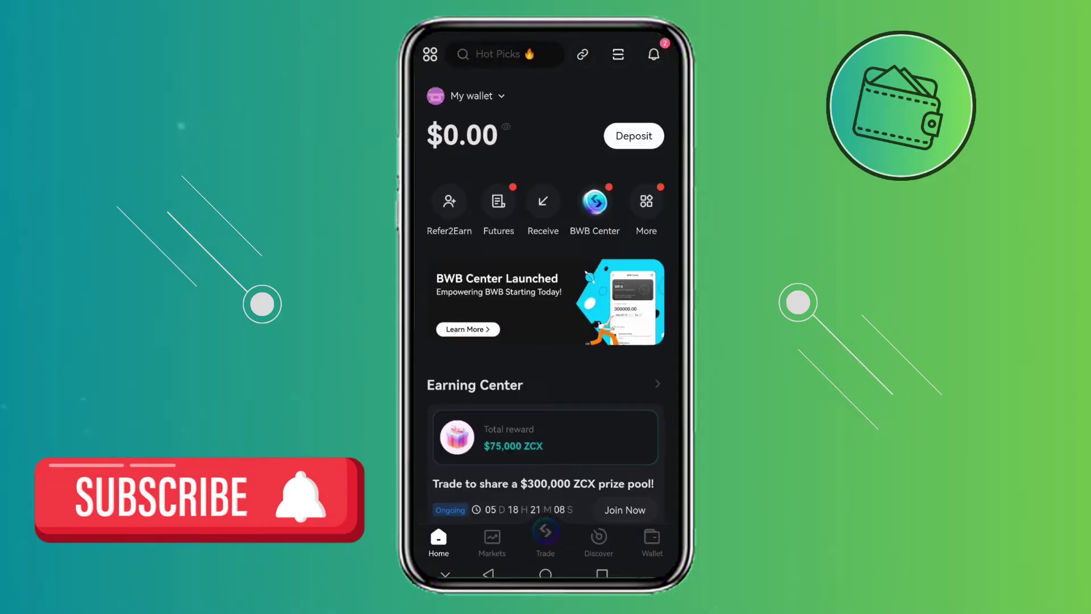
drag(648, 112, 645, 162)
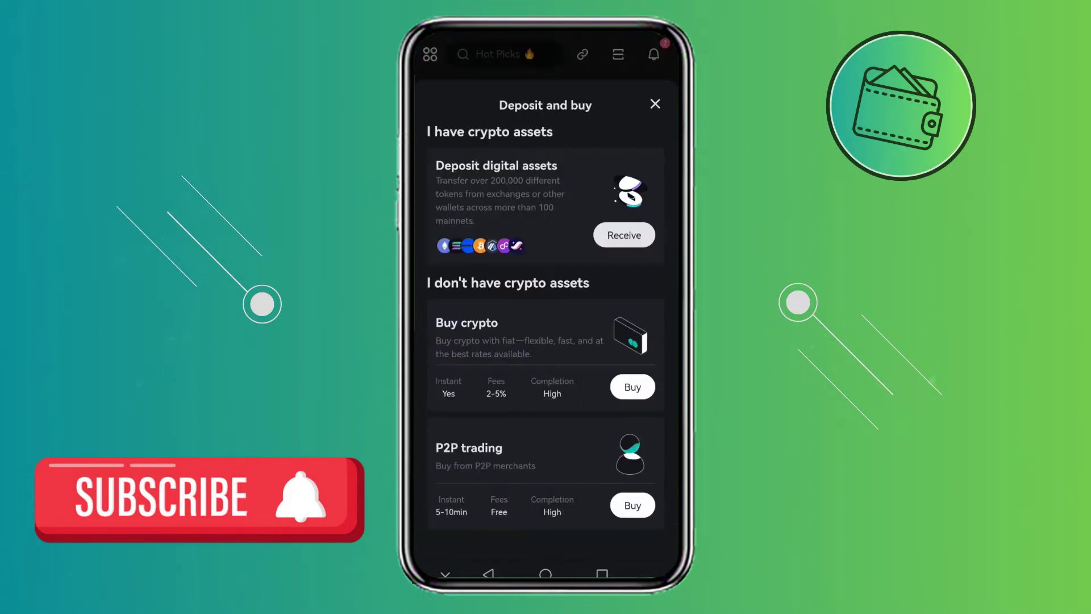
drag(595, 396, 564, 255)
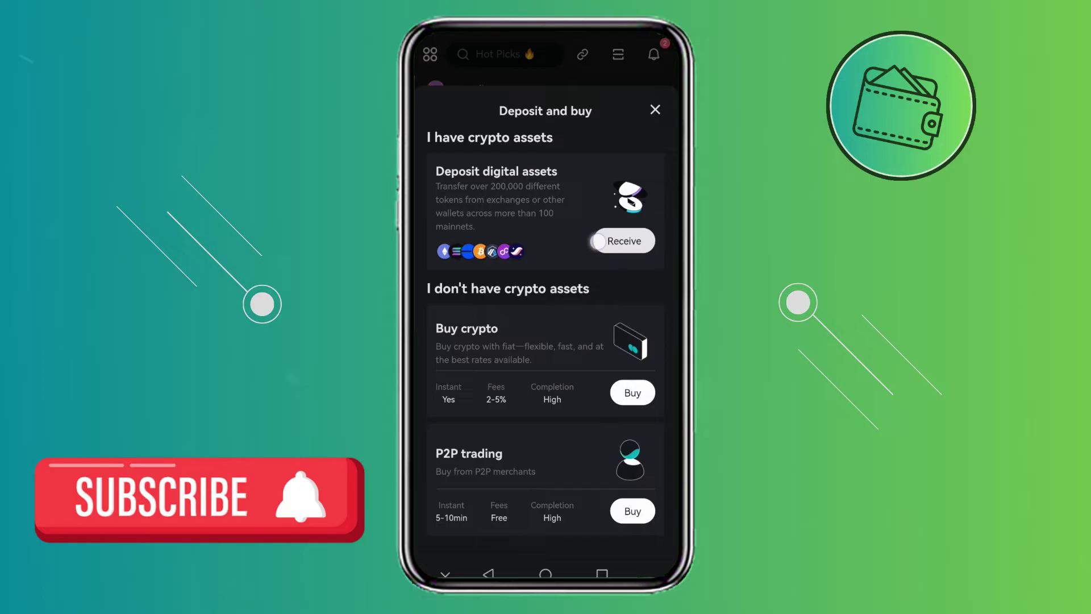
click(624, 234)
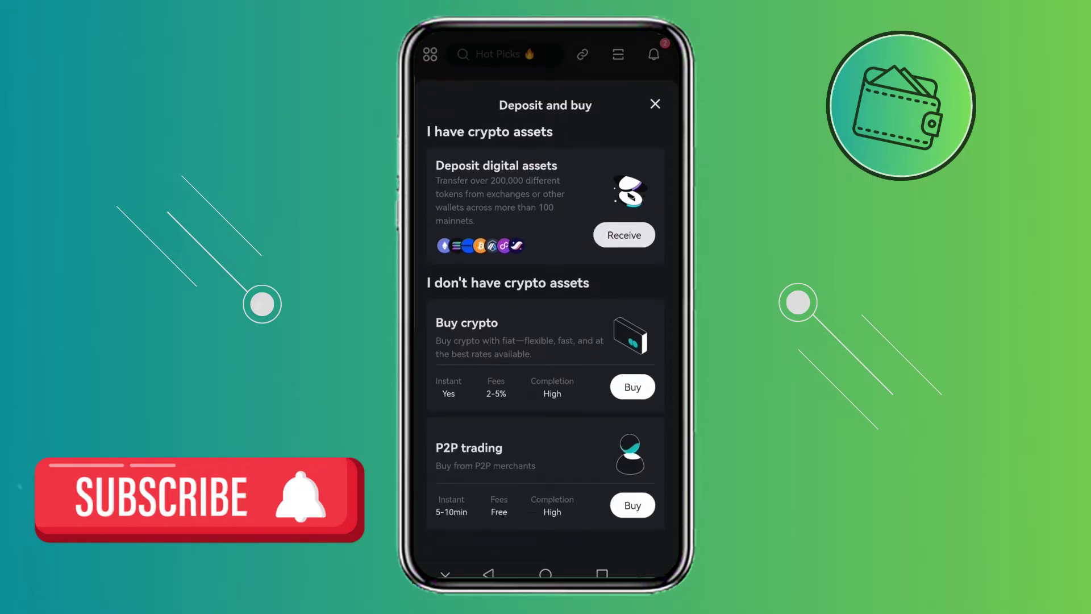
- Choose Receive under Deposit digital assets to list receivable tokens
click(633, 239)
scroll(613, 299, down, 5)
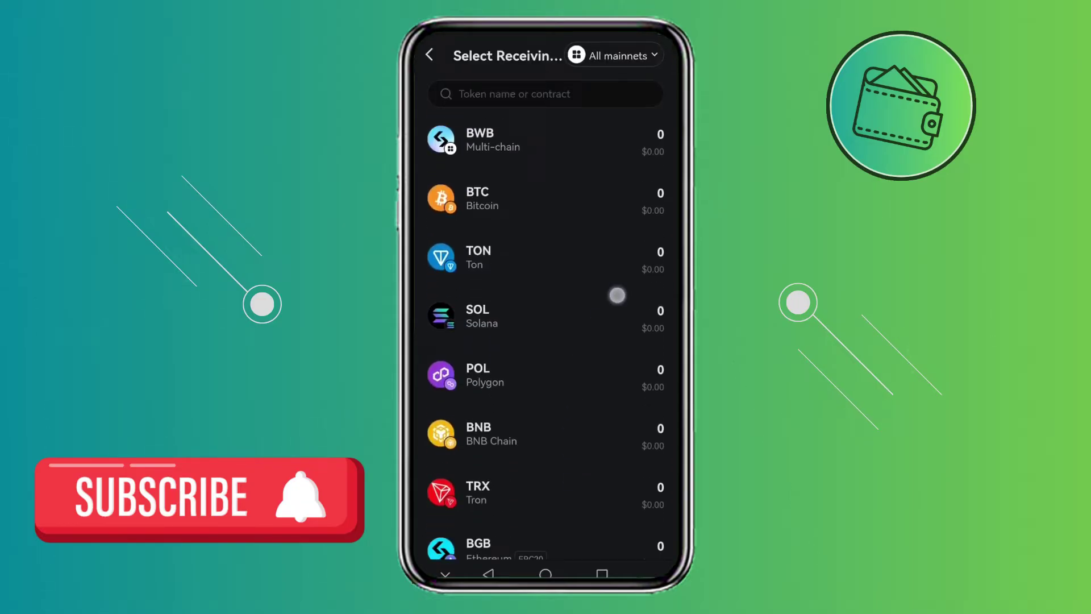
scroll(615, 298, up, 5)
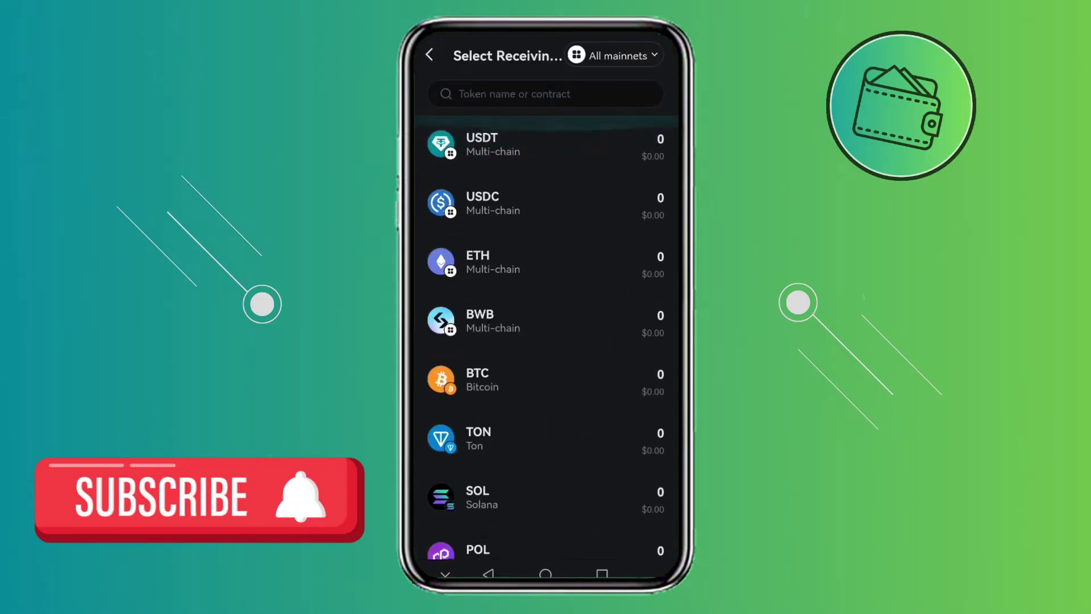
scroll(558, 449, down, 2)
scroll(567, 459, down, 2)
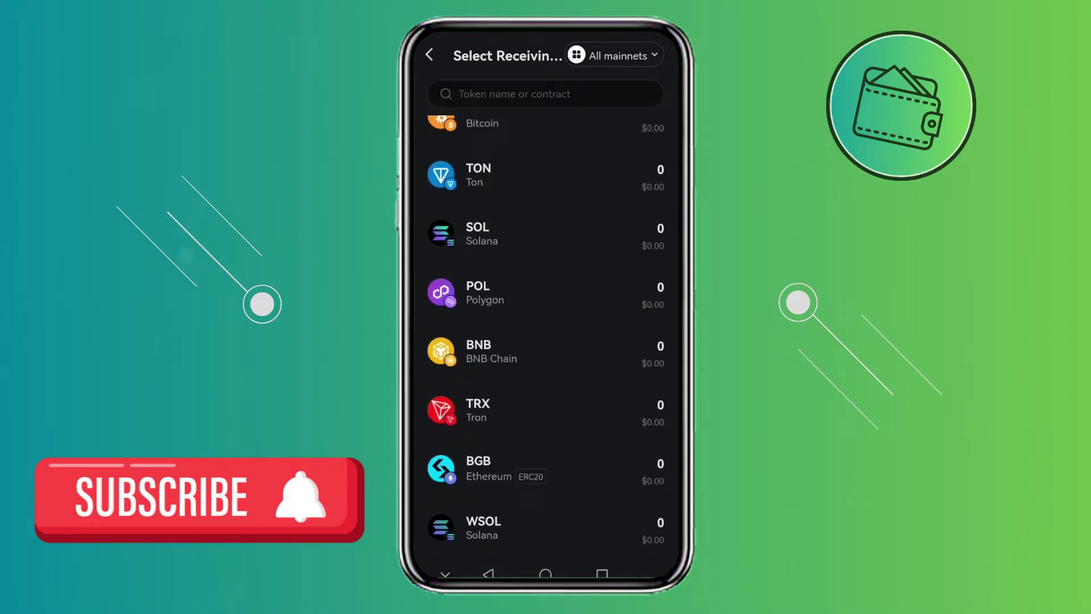
scroll(567, 341, up, 3)
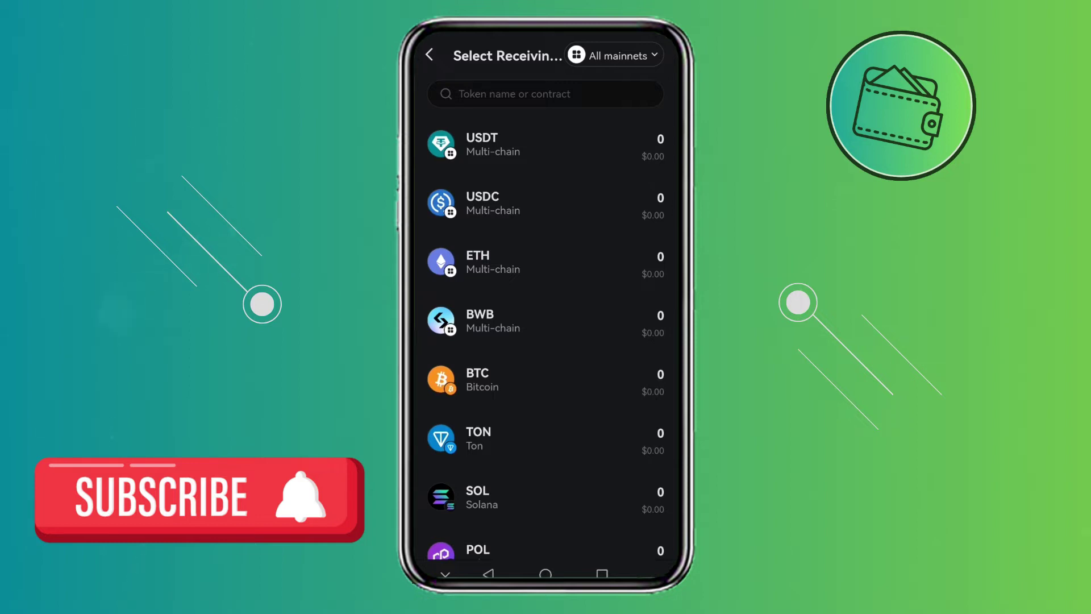
- Pick USDT as the token to receive, bringing up its network list
click(509, 138)
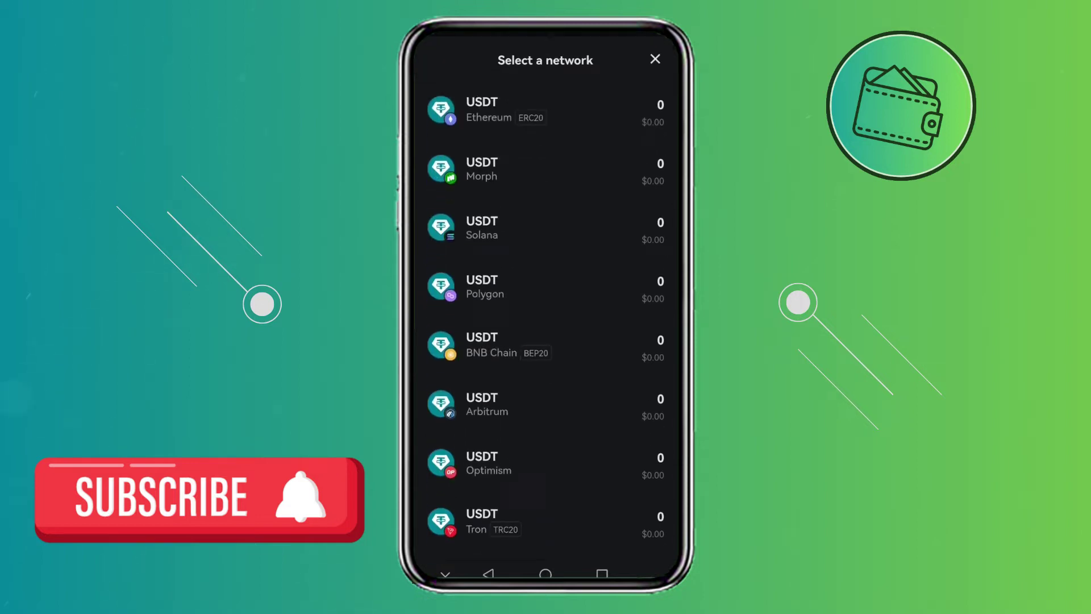
scroll(568, 412, down, 1)
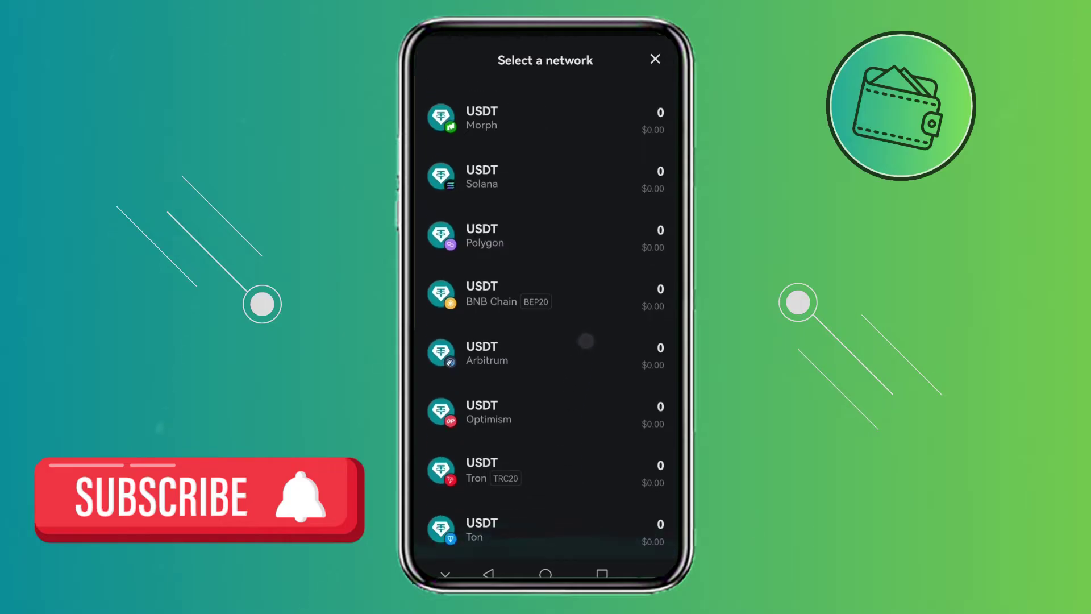
scroll(585, 367, up, 1)
scroll(547, 439, down, 1)
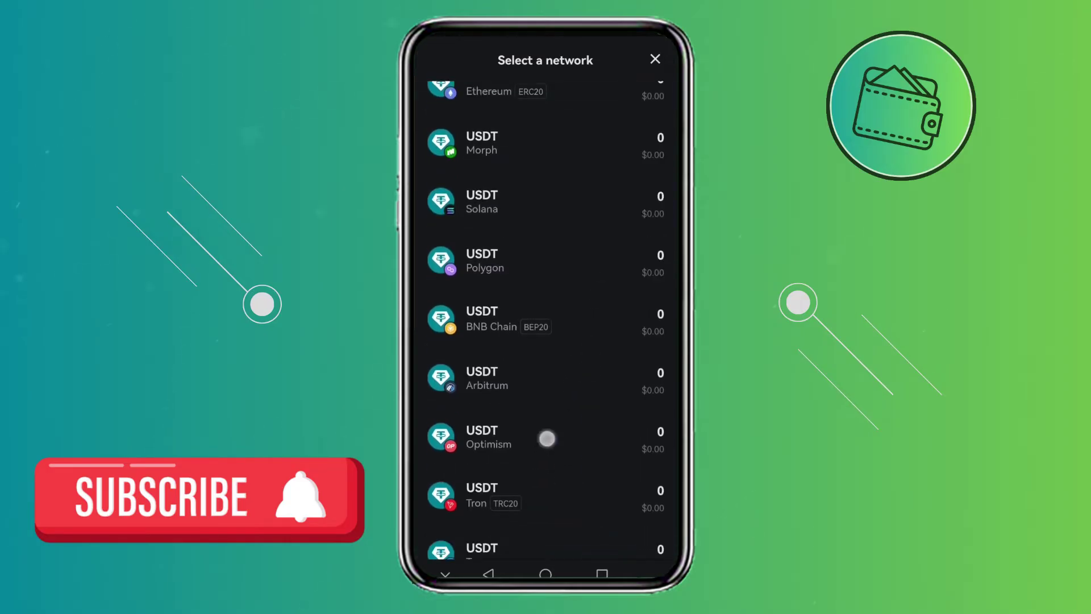
scroll(571, 407, up, 1)
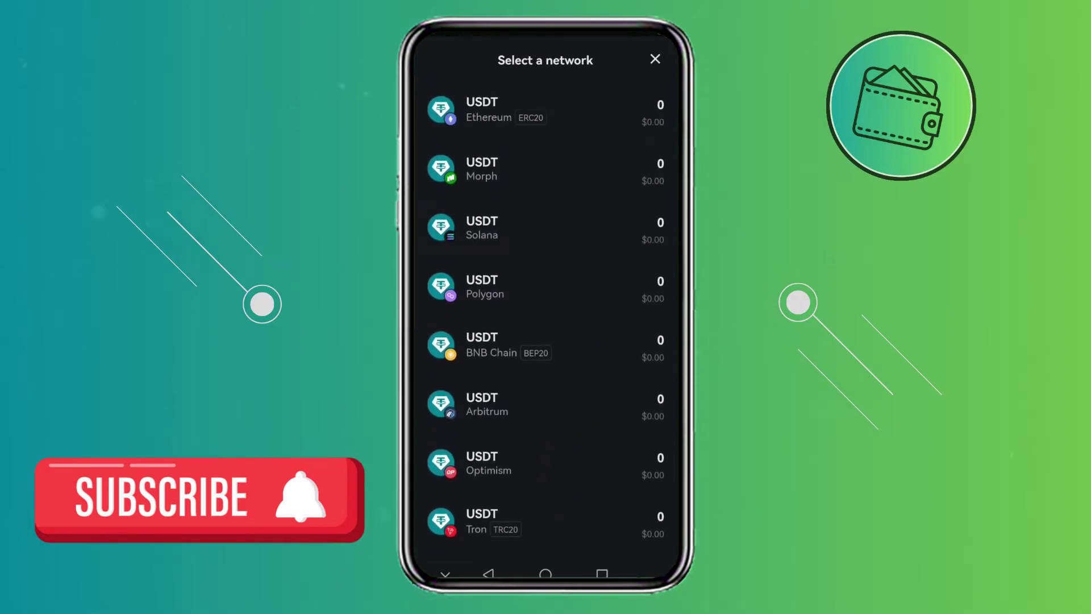
scroll(570, 415, down, 1)
scroll(586, 376, up, 1)
scroll(566, 231, down, 1)
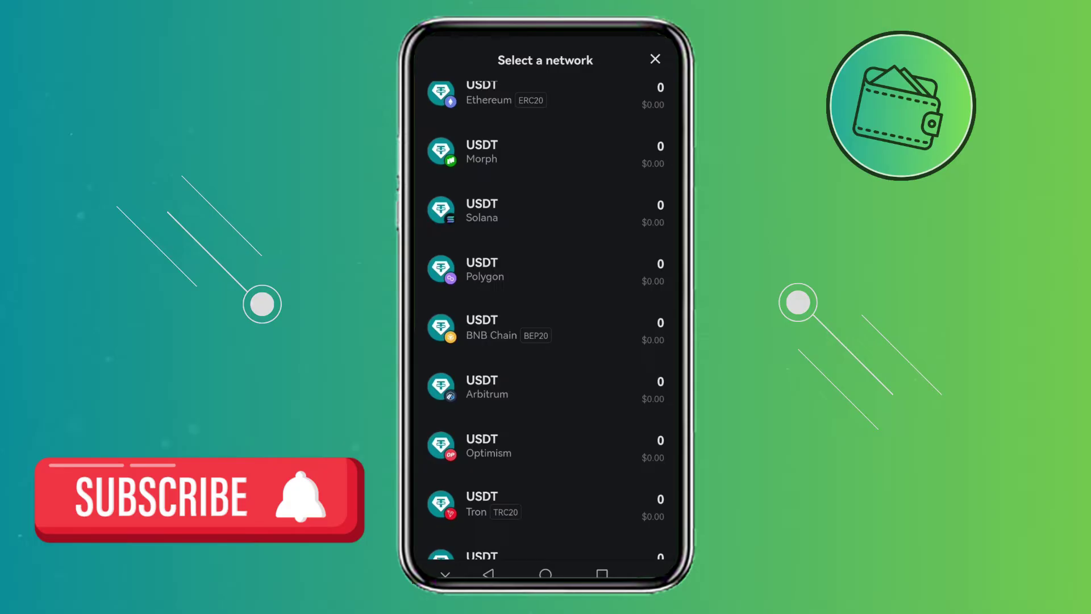
scroll(601, 307, up, 1)
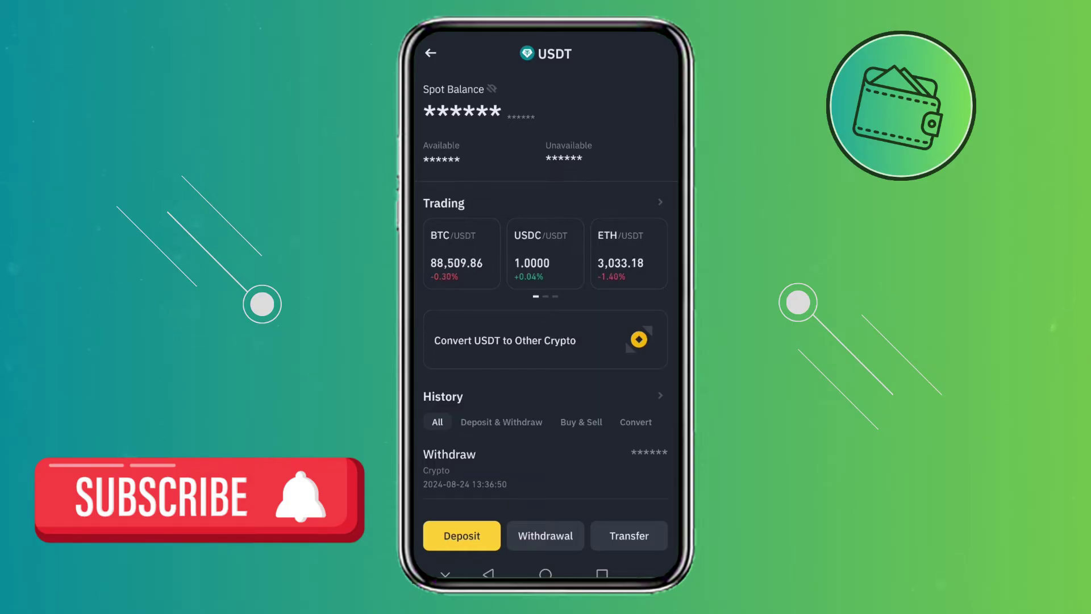
- Bring up the Withdraw sheet from Binance's USDT asset page
click(525, 524)
click(554, 536)
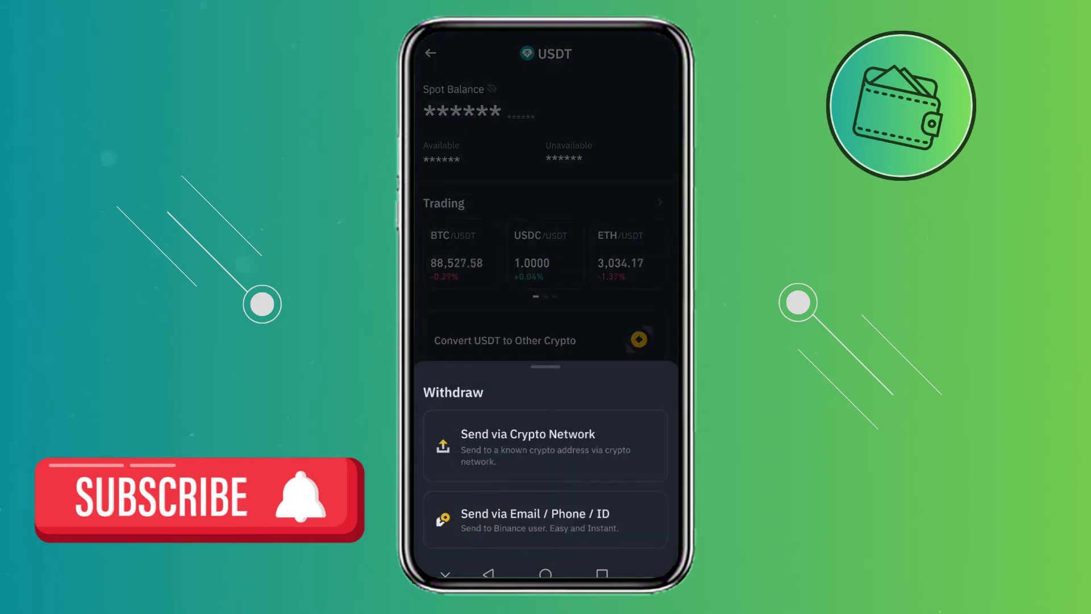
- Choose Send via Crypto Network to reach the empty Send USDT form
click(586, 472)
drag(558, 421, 560, 448)
click(546, 536)
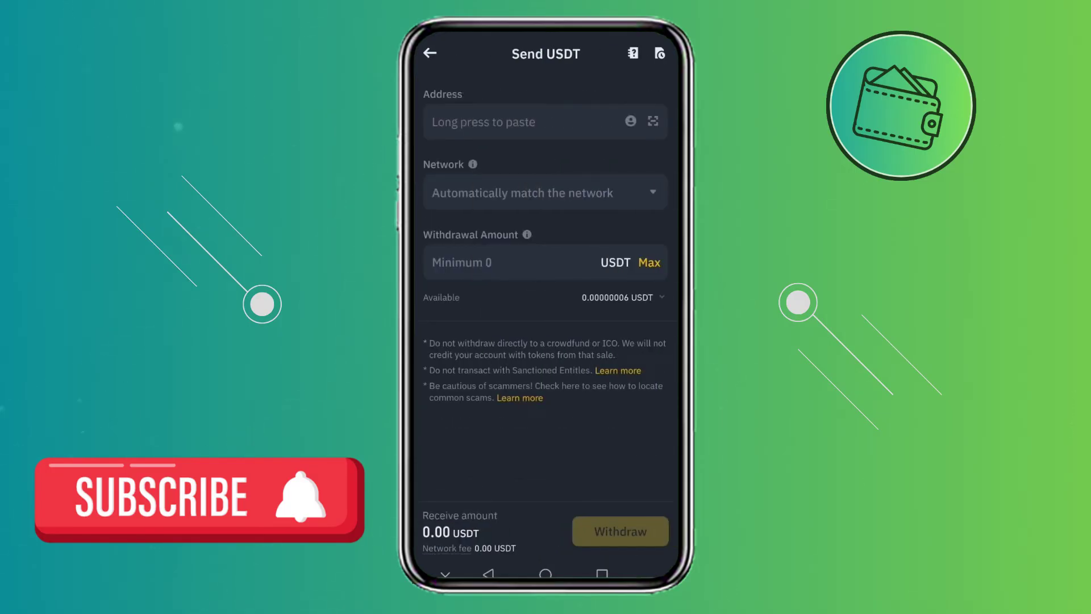
- Paste the copied Bitget Solana address as recipient, auto-filling Solana, and bring up the network chooser
click(545, 121)
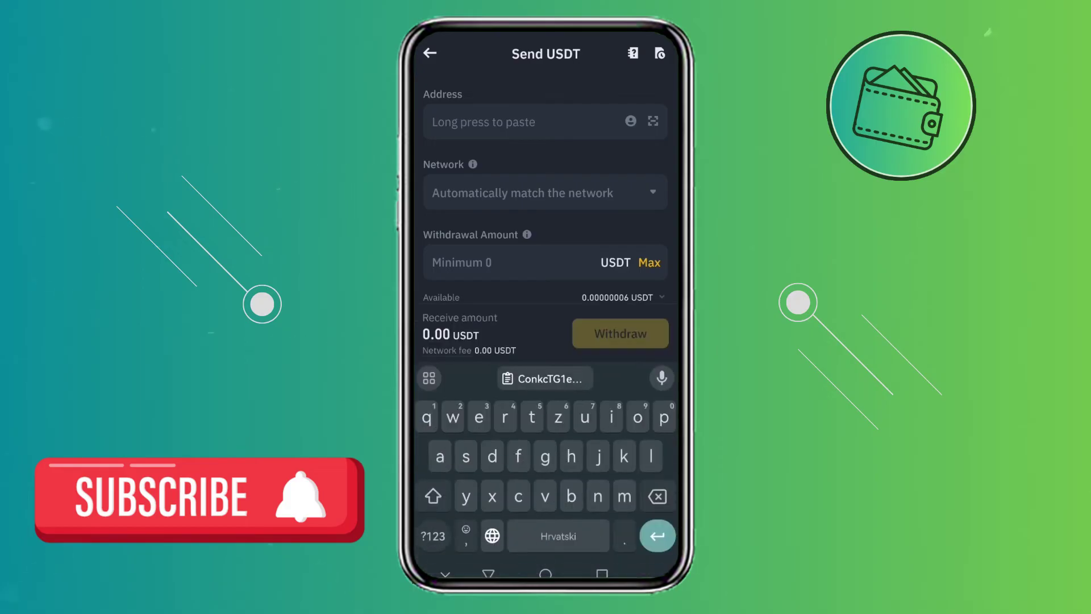
click(546, 379)
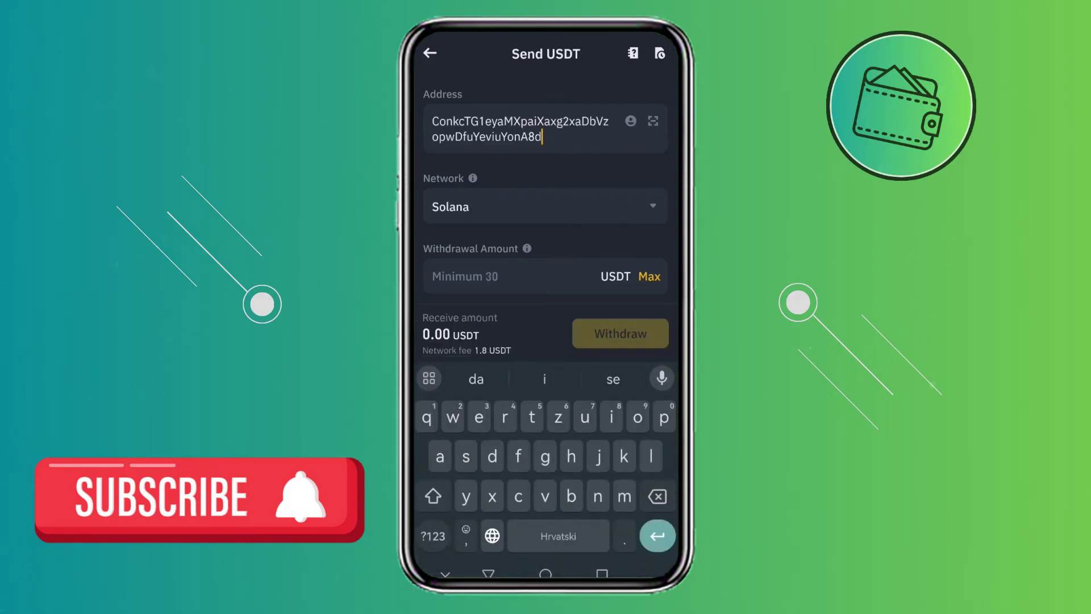
drag(584, 242, 587, 213)
mouse_move(515, 207)
mouse_down()
mouse_move(490, 224)
mouse_move(464, 212)
mouse_up()
click(488, 574)
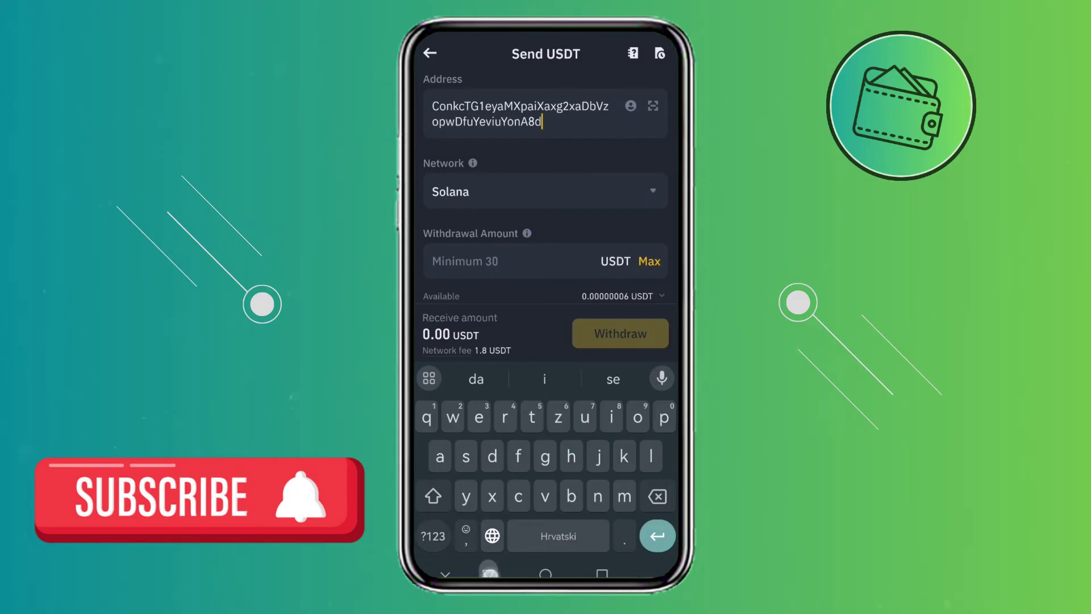
drag(517, 160, 518, 133)
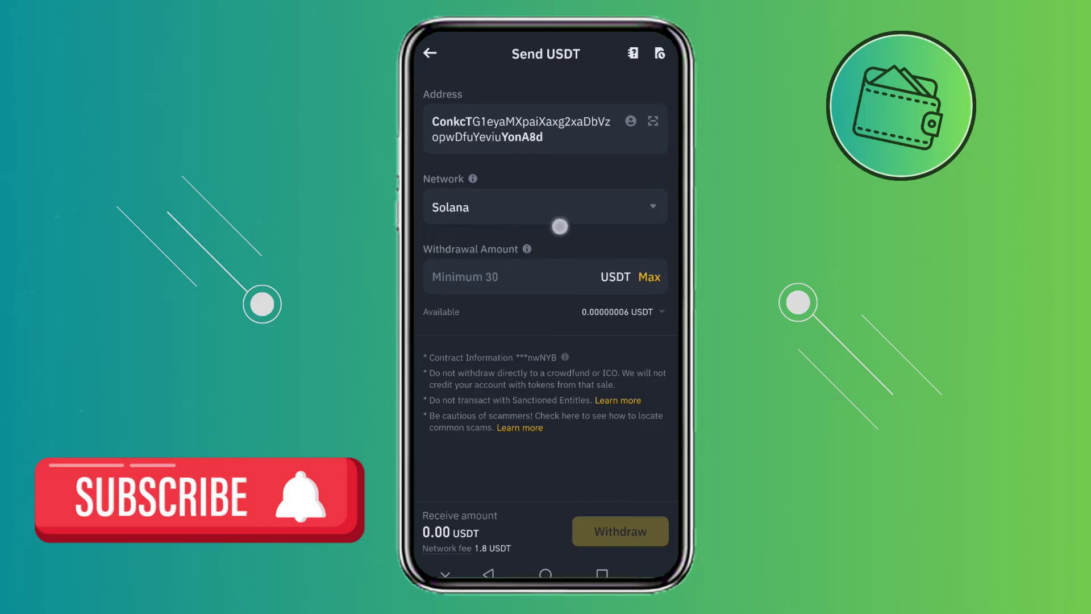
drag(560, 228, 512, 215)
click(648, 209)
mouse_move(580, 422)
mouse_down()
mouse_move(610, 256)
mouse_move(605, 443)
mouse_up()
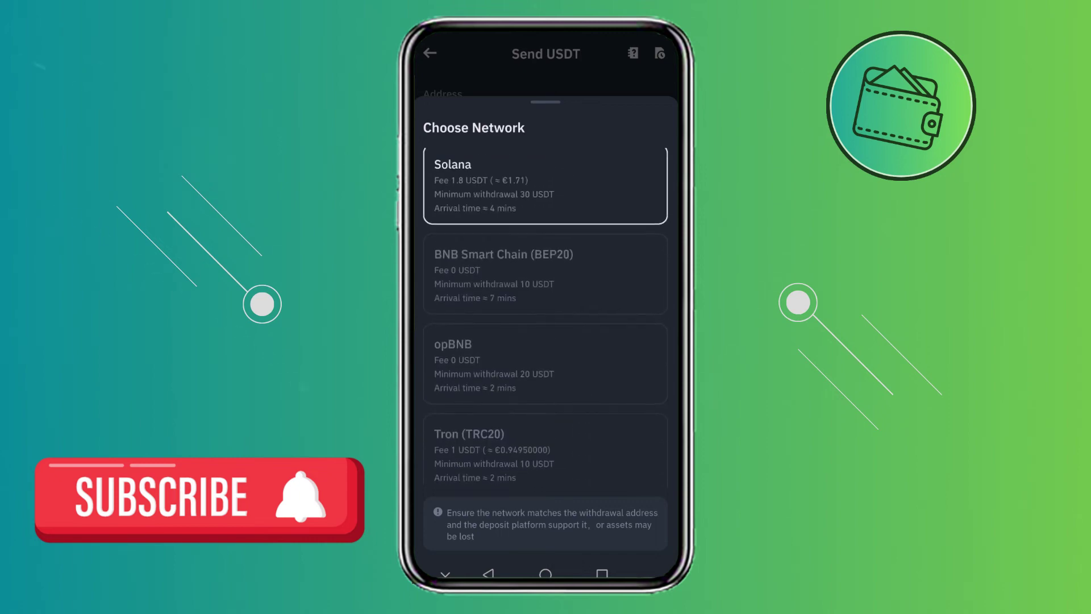
- Keep Solana as the network and enter 30 USDT as the withdrawal amount
click(528, 179)
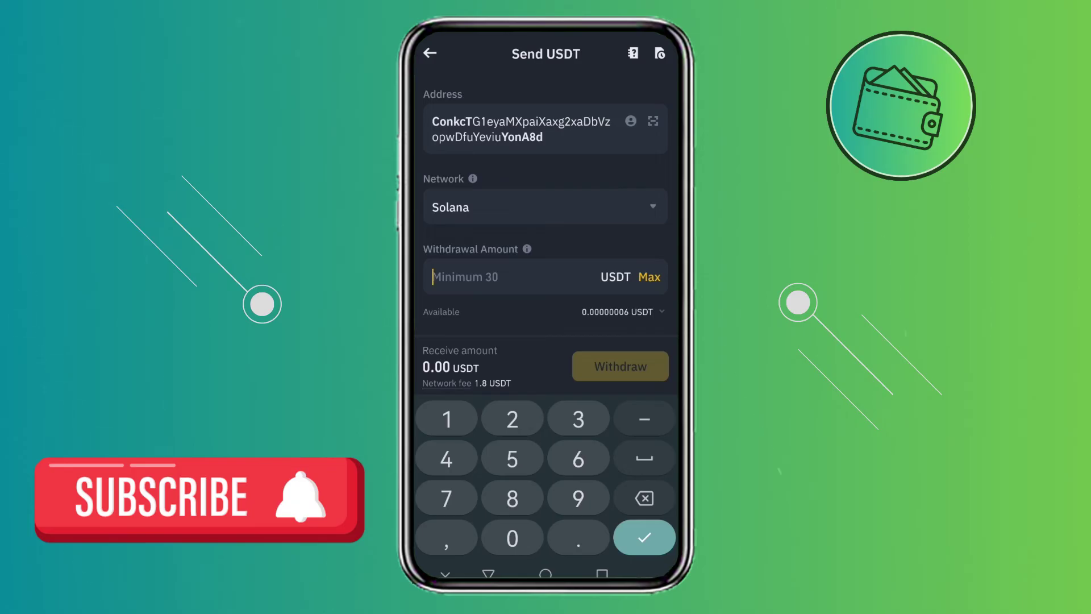
drag(458, 306, 475, 315)
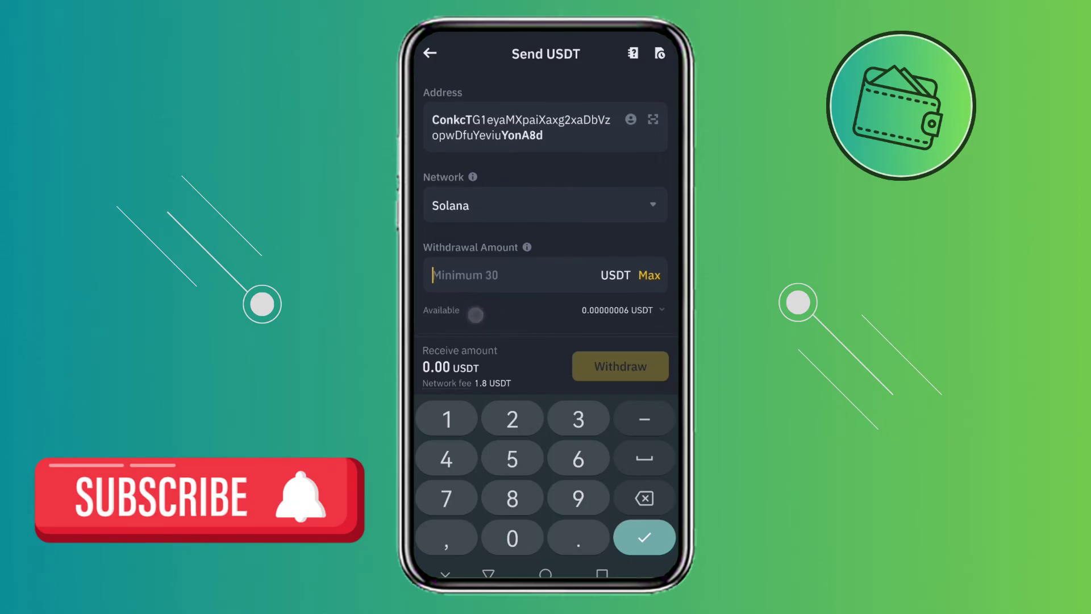
text(30)
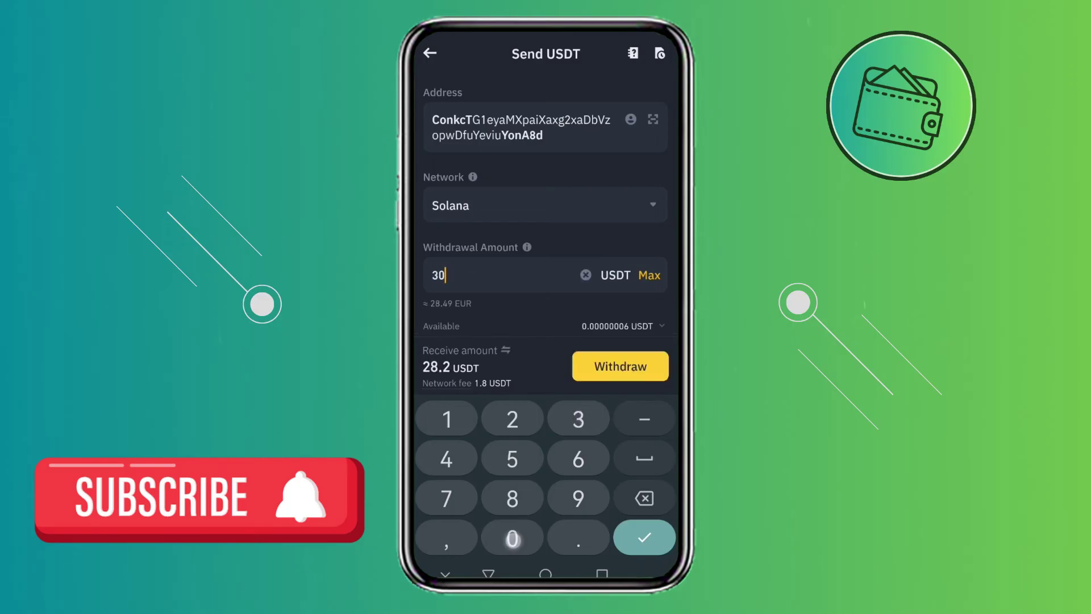
key(Return)
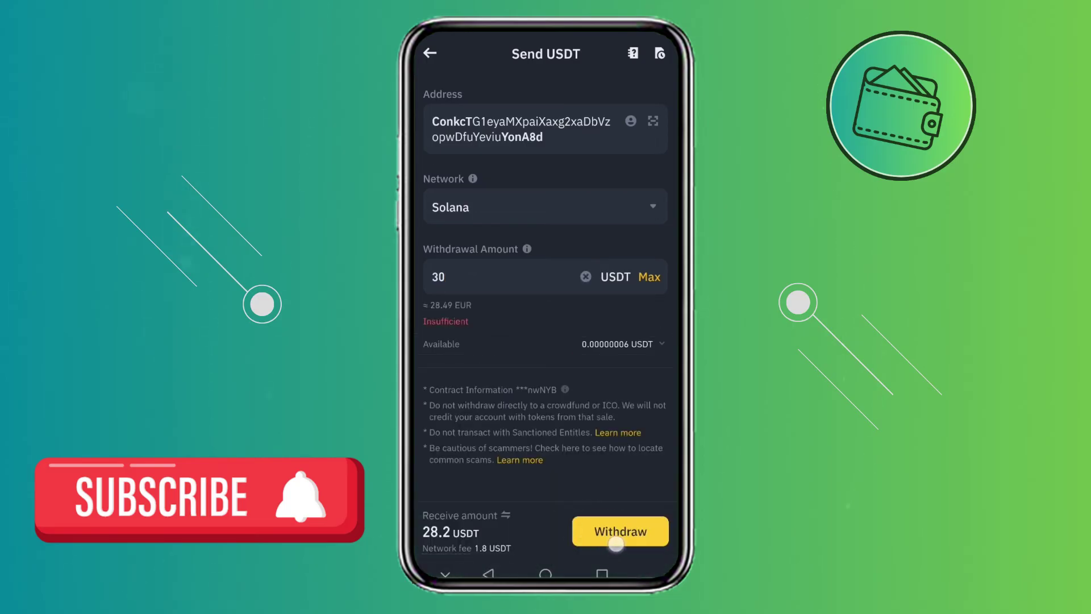